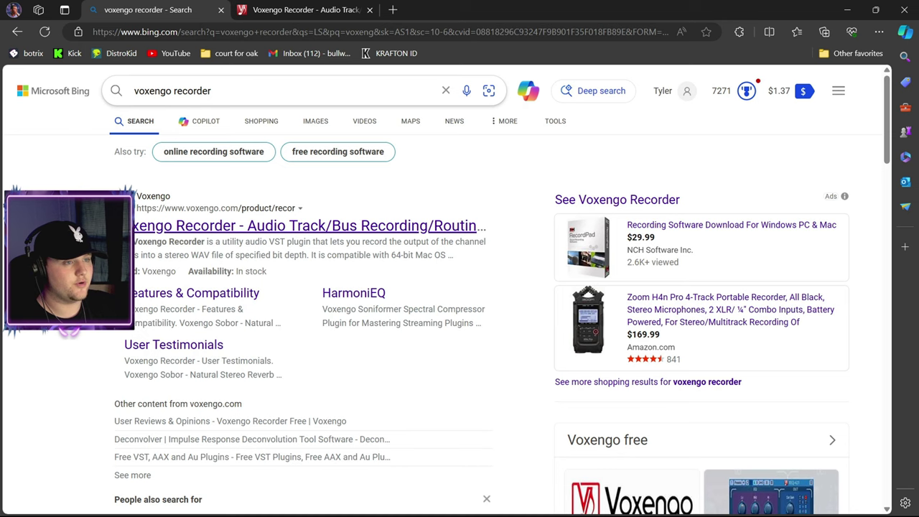
- Download the Voxengo Recorder VST for Win32, view the contents of the downloaded zip archive, and close File Explorer and the browser
{"action": "key", "text": "ctrl+Tab"}
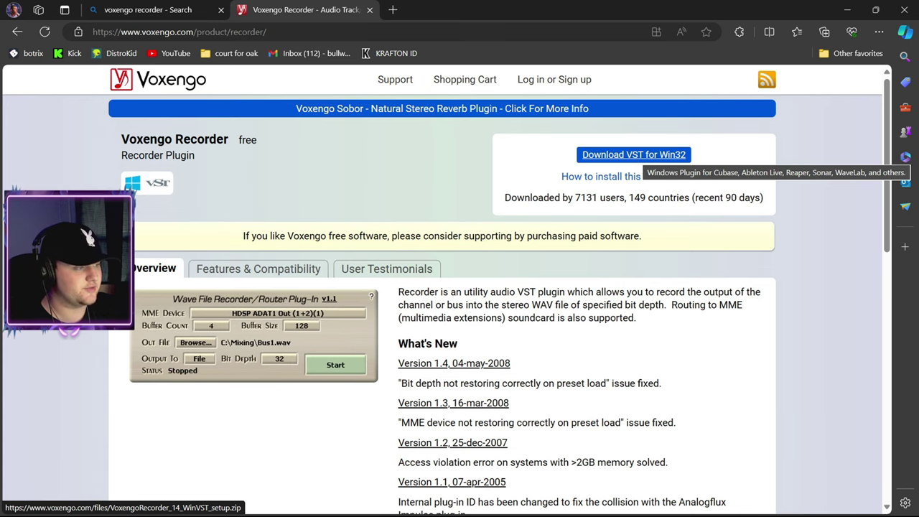
{"action": "left_click", "coordinate": [633, 155]}
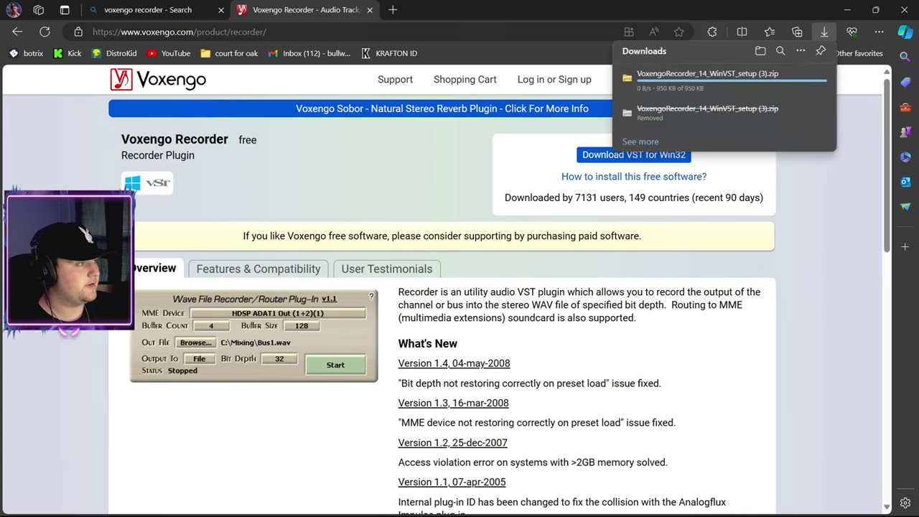
{"action": "left_click", "coordinate": [783, 77]}
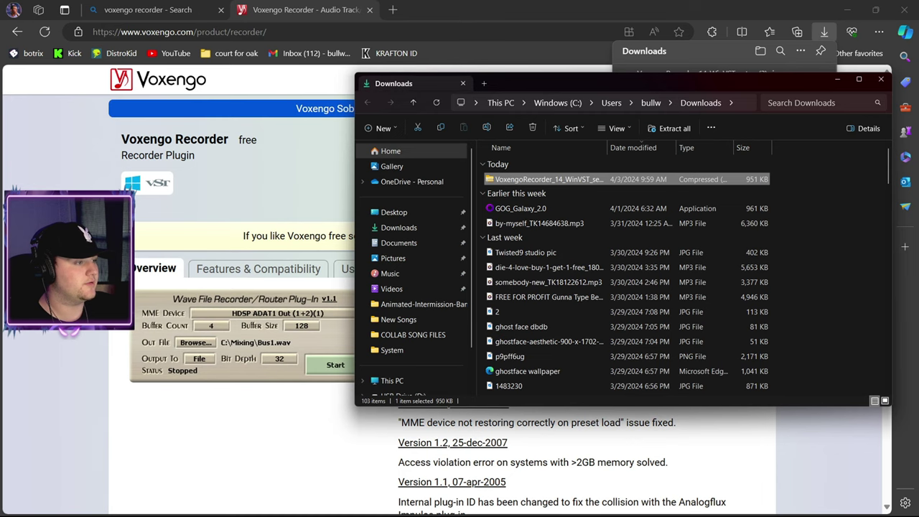
{"action": "double_click", "coordinate": [545, 178]}
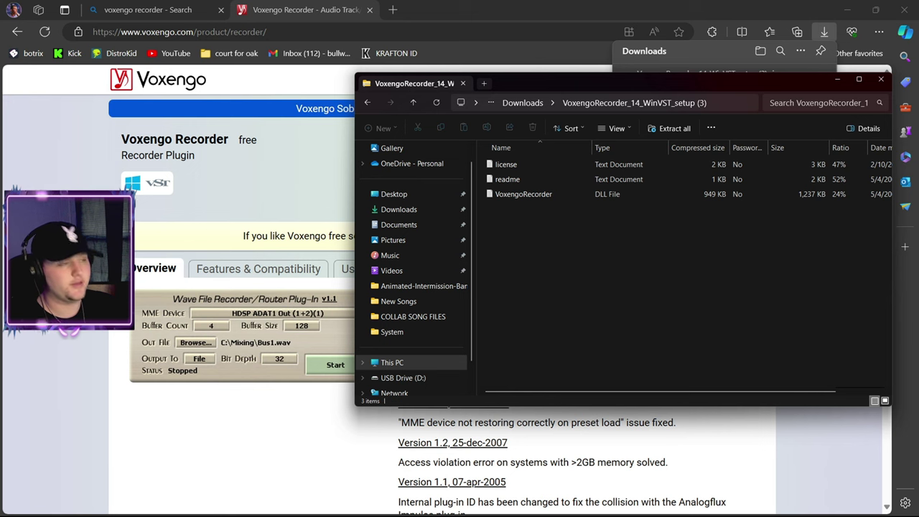
{"action": "left_click", "coordinate": [463, 83]}
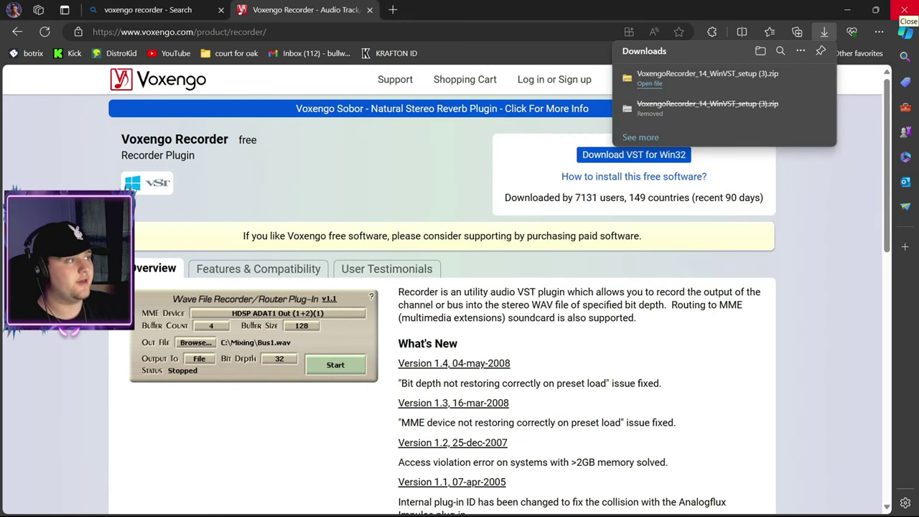
{"action": "left_click", "coordinate": [903, 10]}
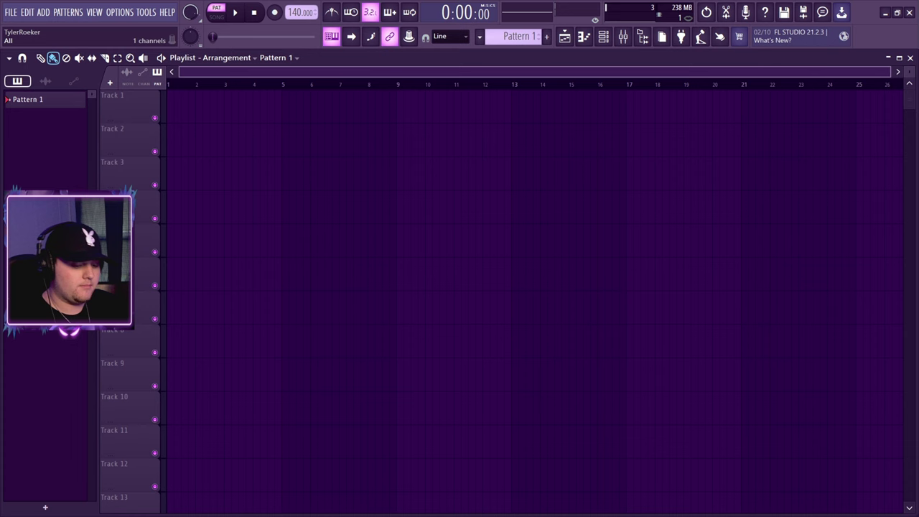
- Check which sound output device Windows is using, and return to FL Studio
{"action": "left_click", "coordinate": [259, 506]}
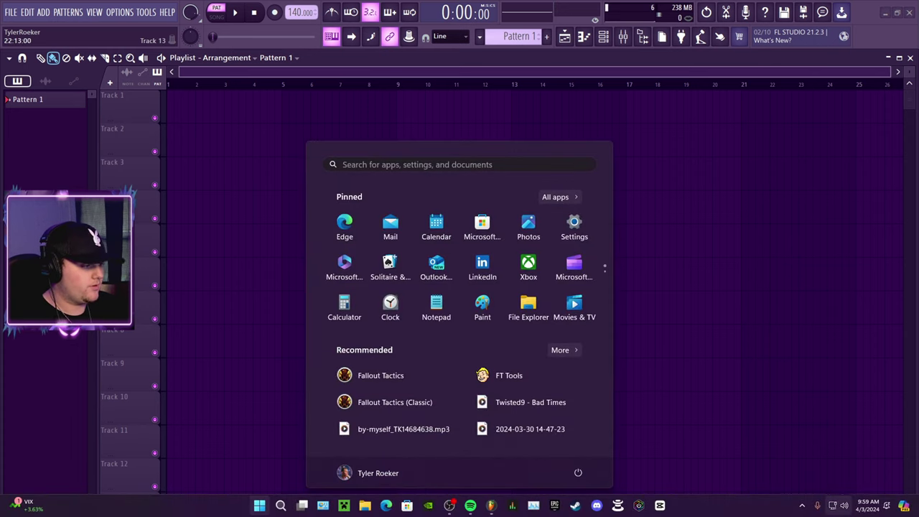
{"action": "key", "text": "super+ctrl+v"}
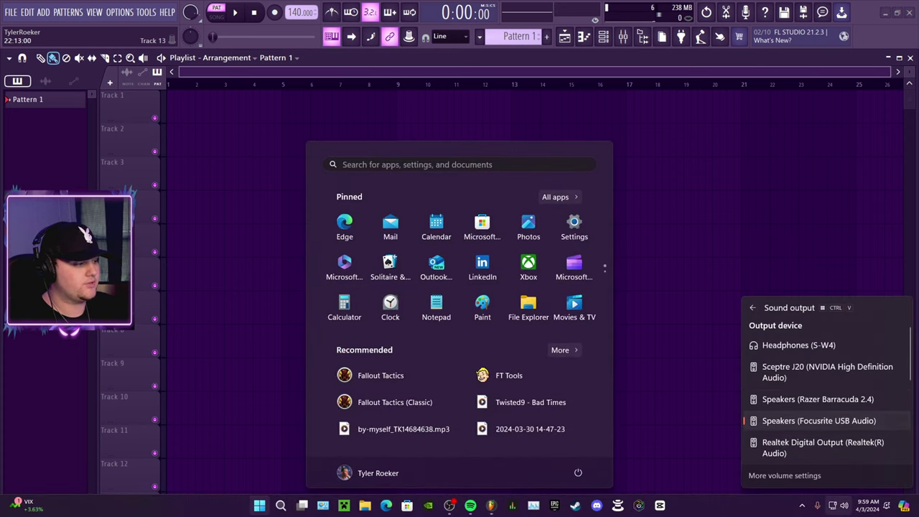
{"action": "key", "text": "Escape"}
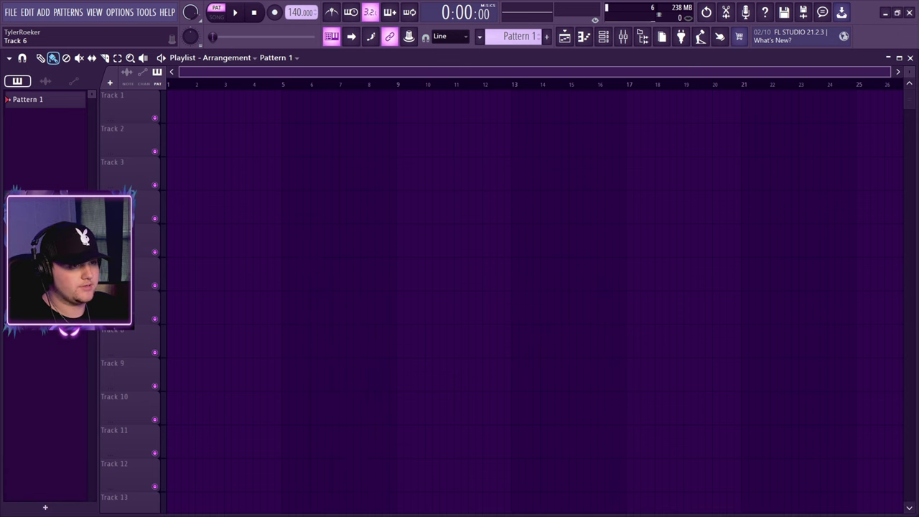
- Set the audio device to Focusrite USB ASIO in the audio settings and close them
{"action": "left_click", "coordinate": [120, 12]}
{"action": "left_click", "coordinate": [136, 47]}
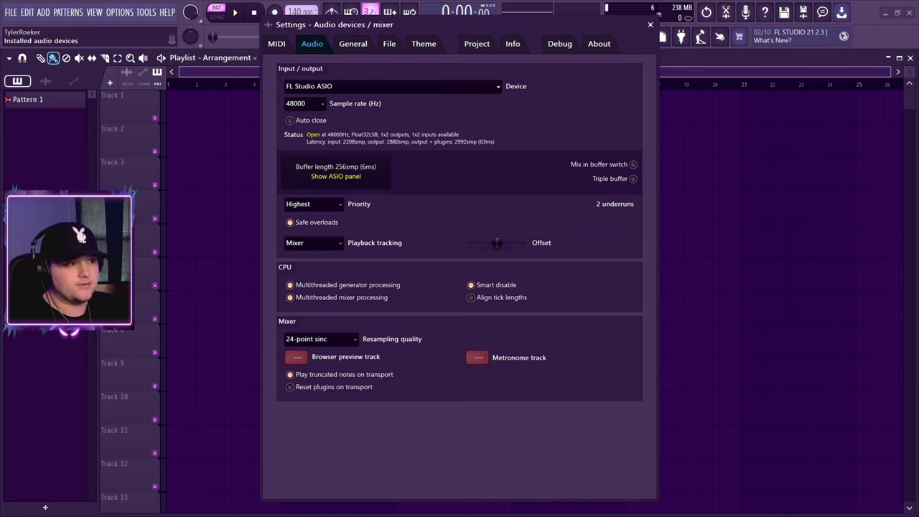
{"action": "left_click", "coordinate": [391, 86]}
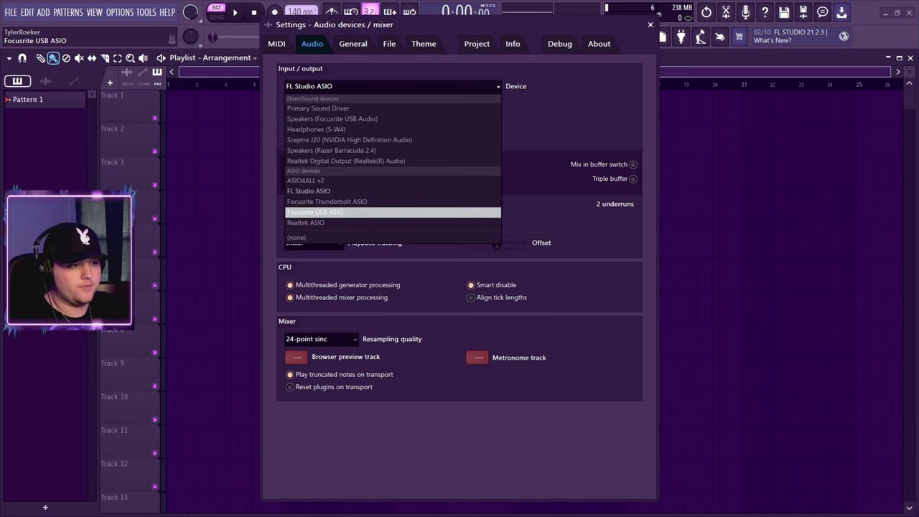
{"action": "left_click", "coordinate": [314, 212]}
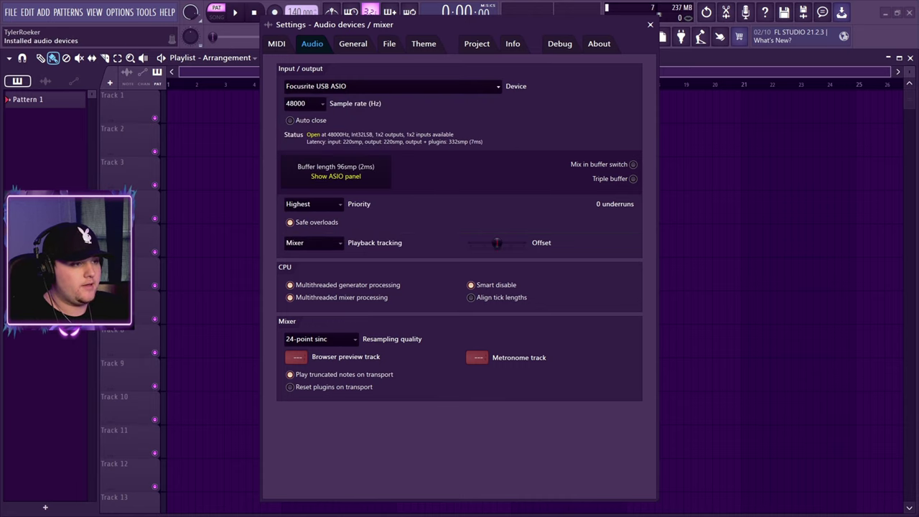
{"action": "left_click", "coordinate": [650, 24]}
- Show the mixer with the REC track selected and briefly run playback to test the audio
{"action": "left_click", "coordinate": [622, 37]}
{"action": "left_click", "coordinate": [74, 333]}
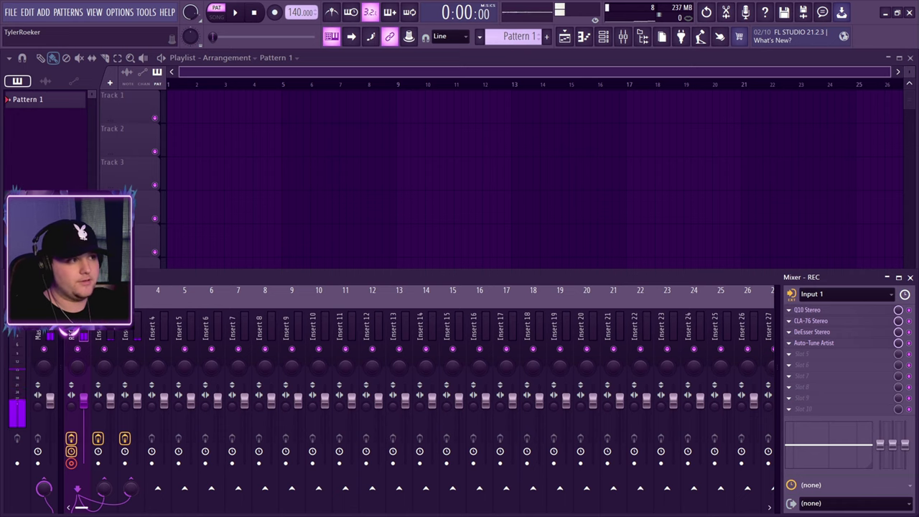
{"action": "key", "text": "space"}
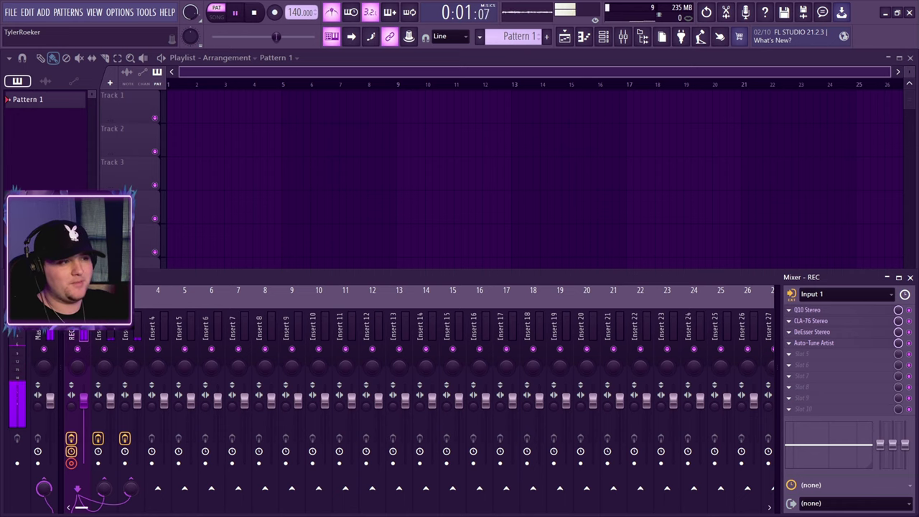
{"action": "key", "text": "space"}
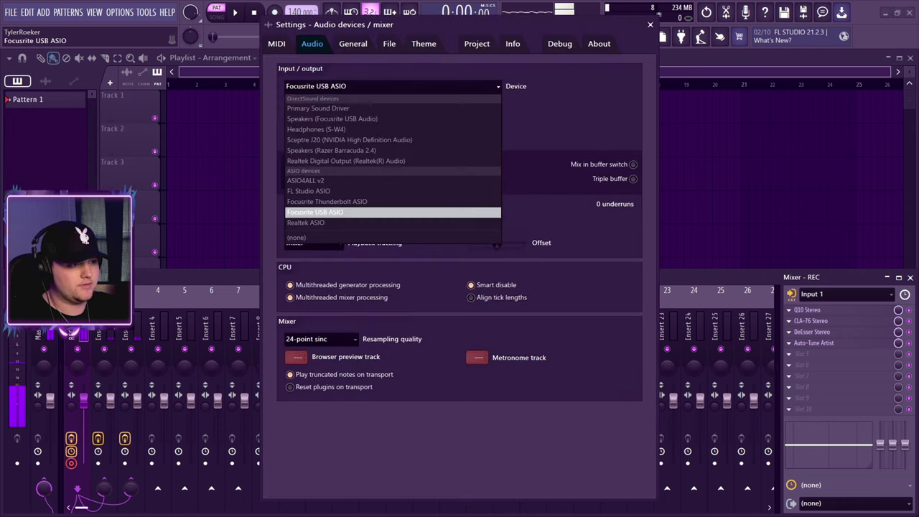
- Reselect Focusrite USB ASIO as the audio device and close the settings
{"action": "left_click", "coordinate": [392, 212]}
{"action": "left_click", "coordinate": [649, 24]}
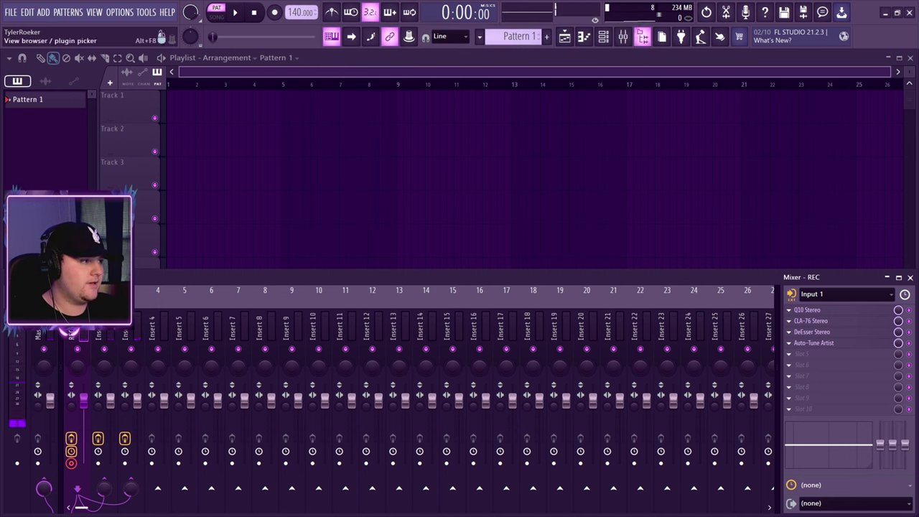
- Select the Master track and view the installed plugins in the plugin manager, then close it
{"action": "left_click", "coordinate": [40, 330]}
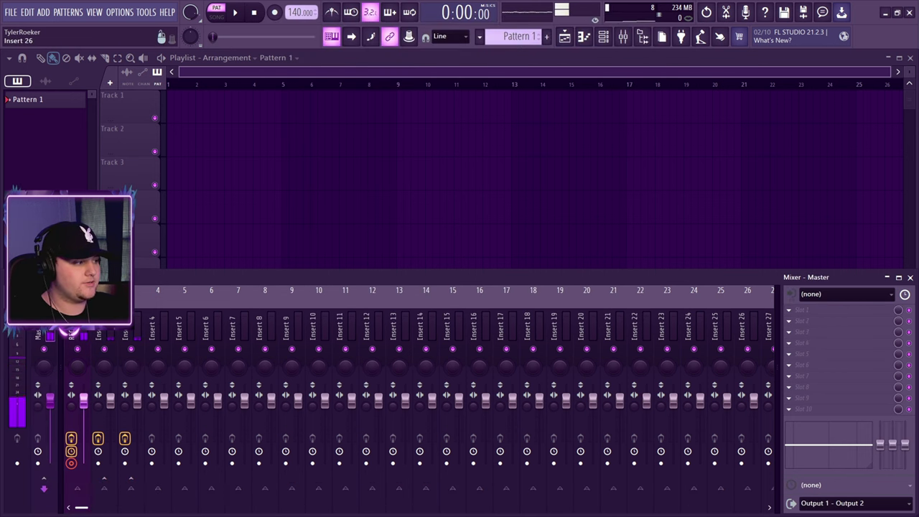
{"action": "left_click", "coordinate": [800, 310]}
{"action": "mouse_move", "coordinate": [799, 268]}
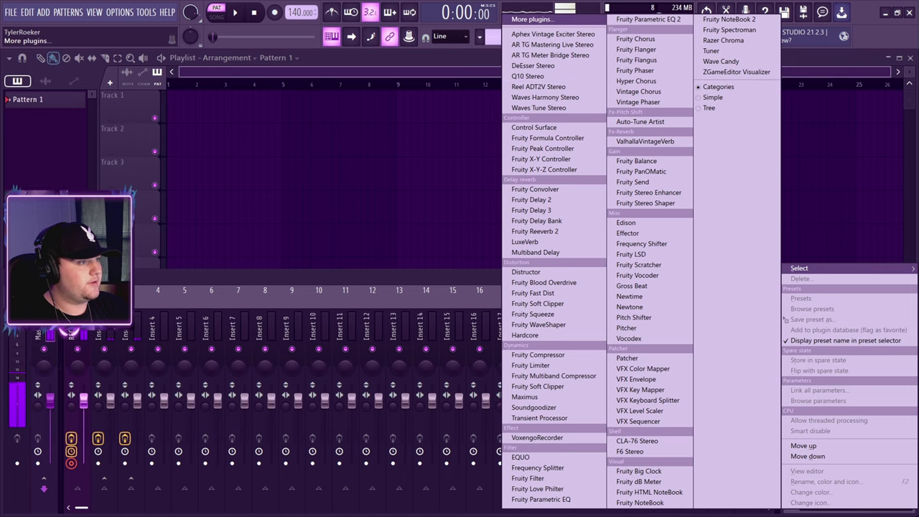
{"action": "left_click", "coordinate": [531, 19]}
{"action": "left_click", "coordinate": [570, 491]}
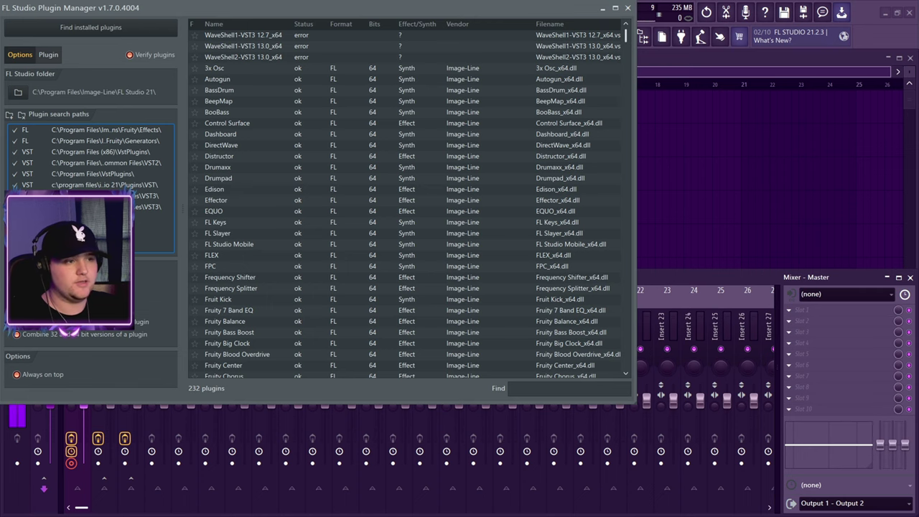
{"action": "left_click", "coordinate": [627, 8]}
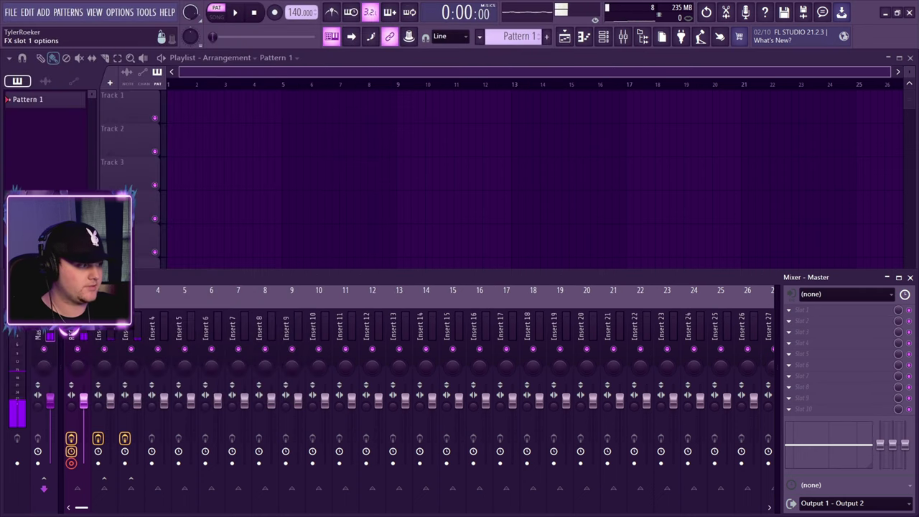
- Load VoxengoRecorder into the Master track's first effect slot and set its MME device to Speakers (Focusrite USB Audio)
{"action": "left_click", "coordinate": [826, 310]}
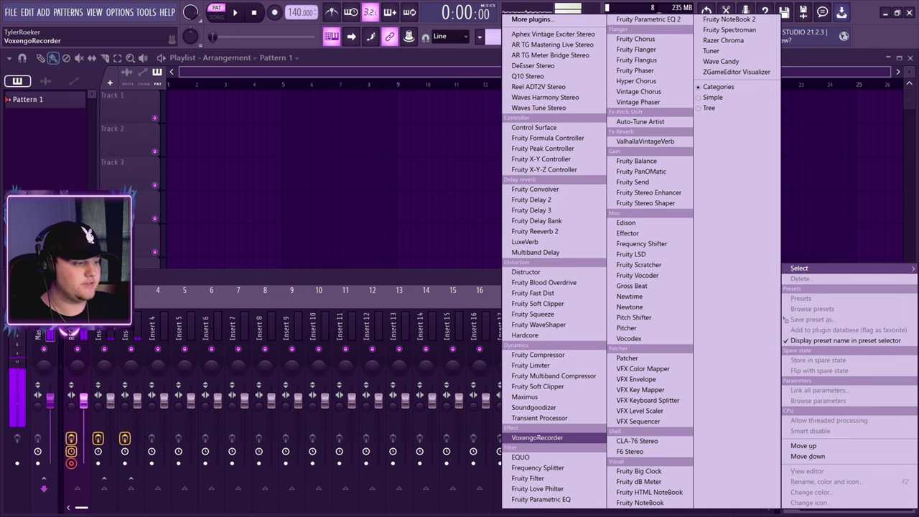
{"action": "left_click", "coordinate": [538, 437]}
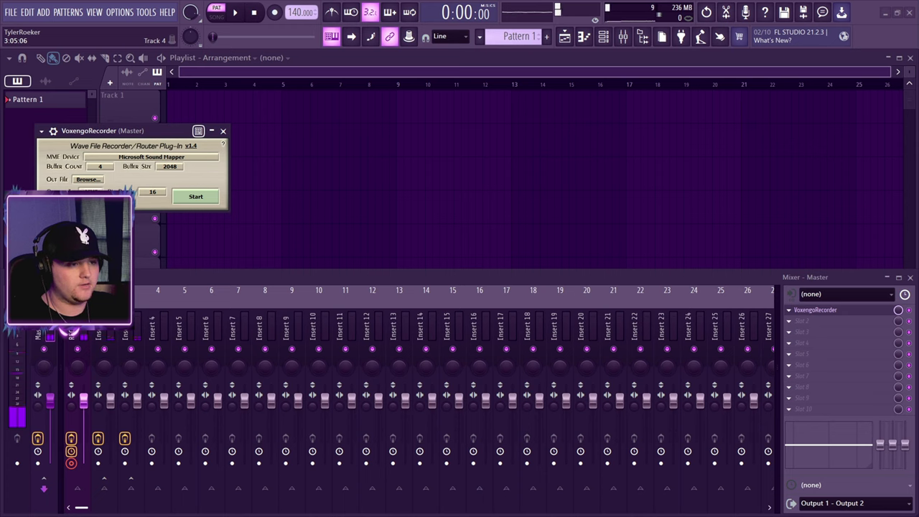
{"action": "left_click", "coordinate": [151, 156]}
{"action": "scroll", "coordinate": [151, 183], "scroll_direction": "down", "scroll_amount": 1}
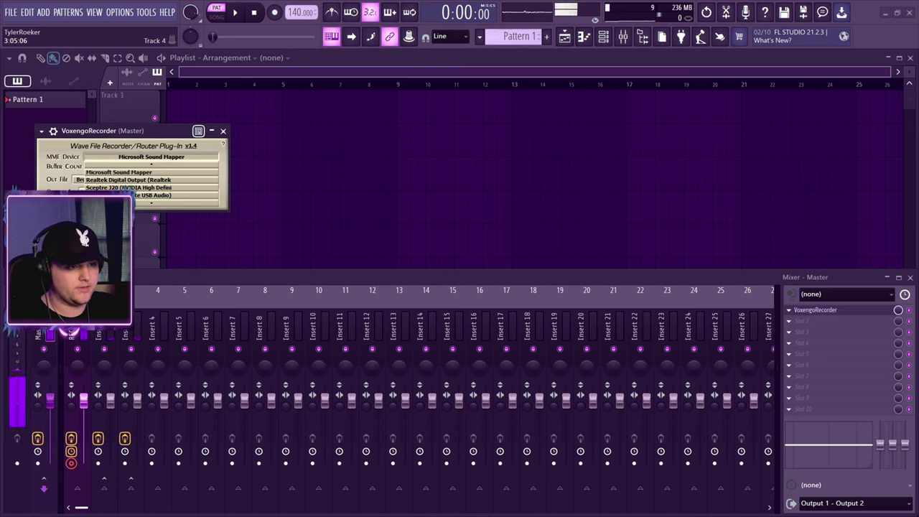
{"action": "left_click", "coordinate": [158, 194]}
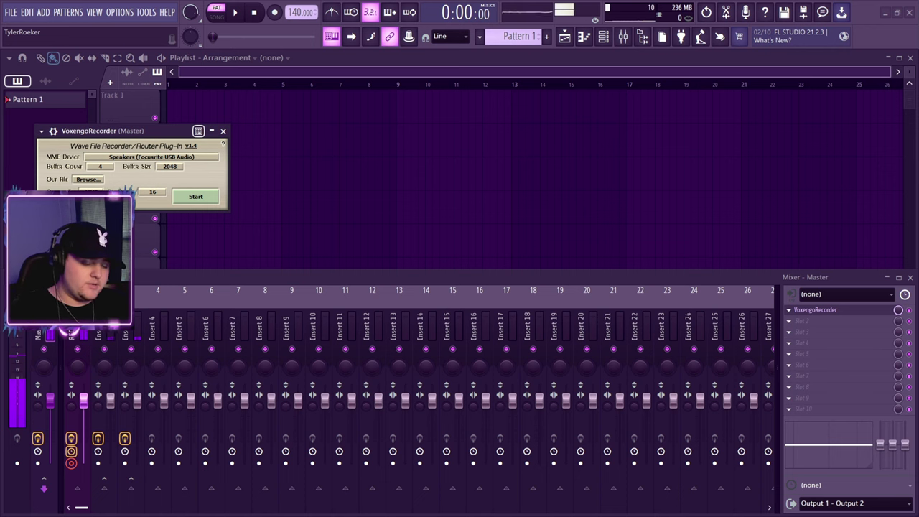
- Mute the Windows system volume and return to the FL Studio project
{"action": "key", "text": "super"}
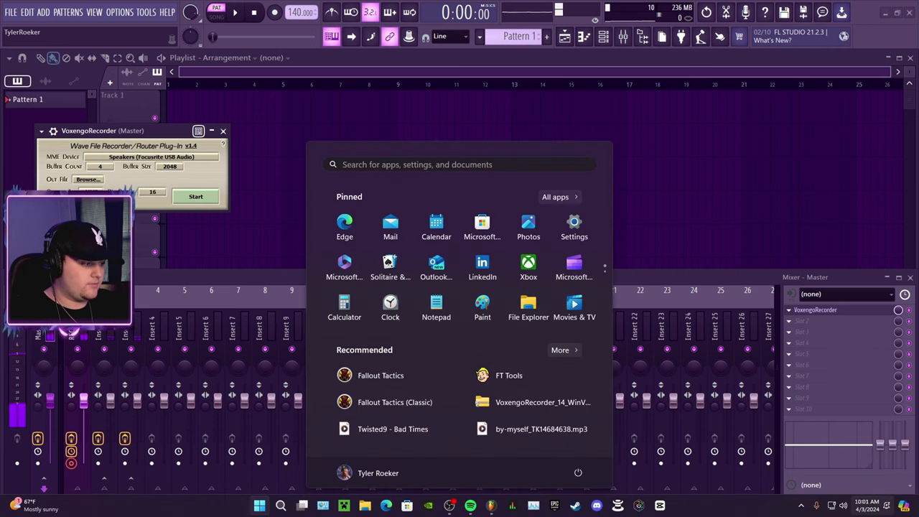
{"action": "left_click", "coordinate": [837, 505]}
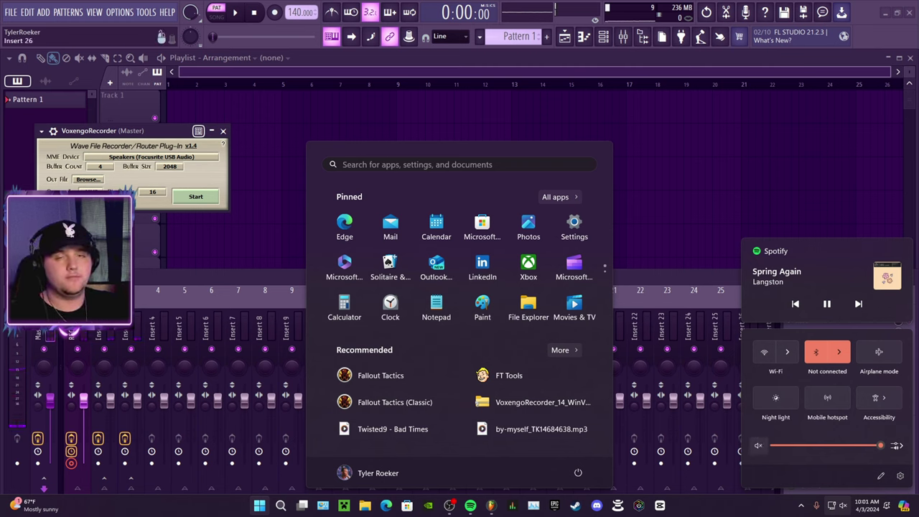
{"action": "left_click", "coordinate": [758, 445]}
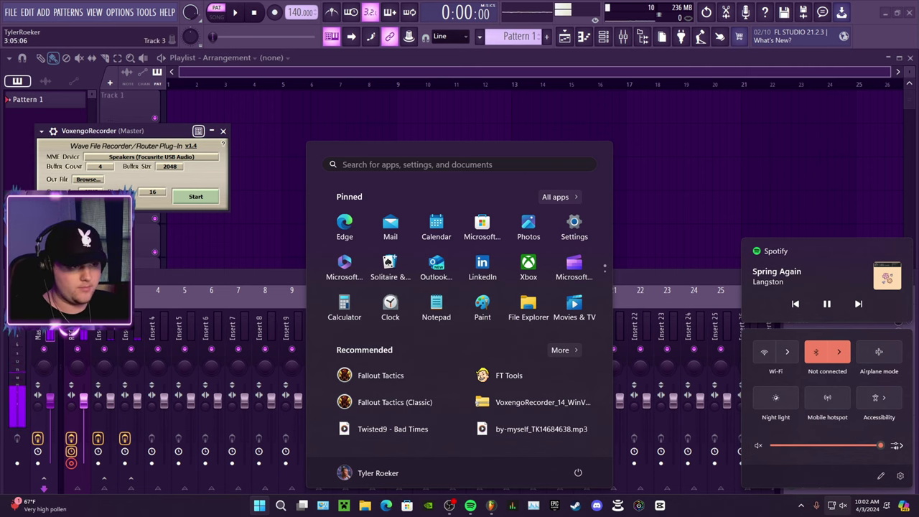
{"action": "key", "text": "super"}
- Start VoxengoRecorder on the Master track, close its window, and select the REC mixer track
{"action": "left_click", "coordinate": [195, 196]}
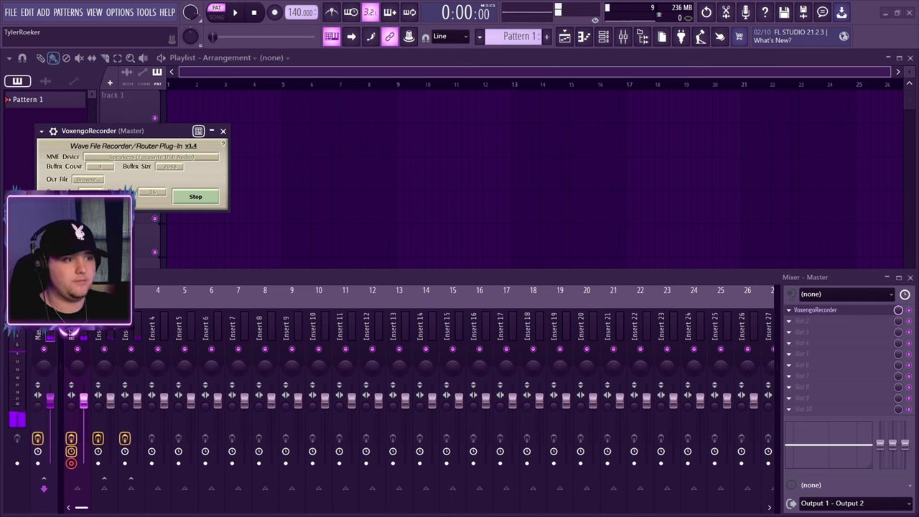
{"action": "left_click", "coordinate": [223, 130]}
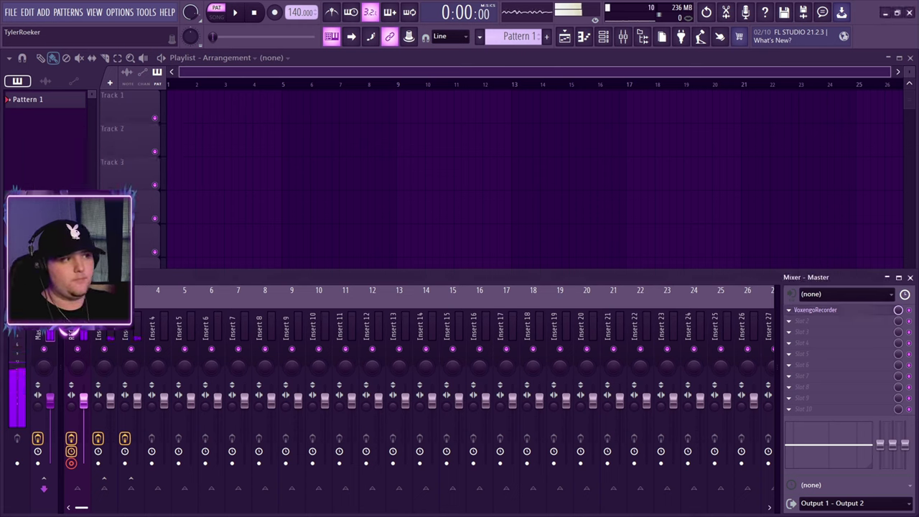
{"action": "left_click", "coordinate": [71, 332]}
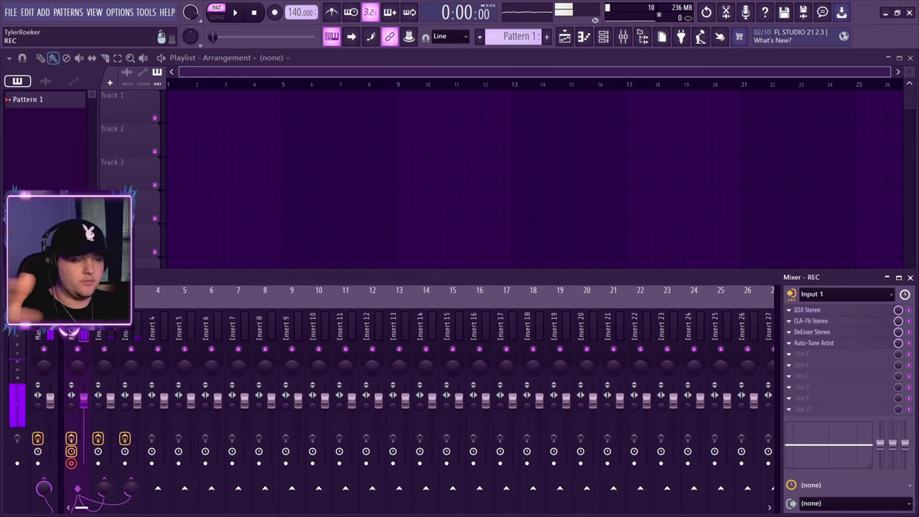